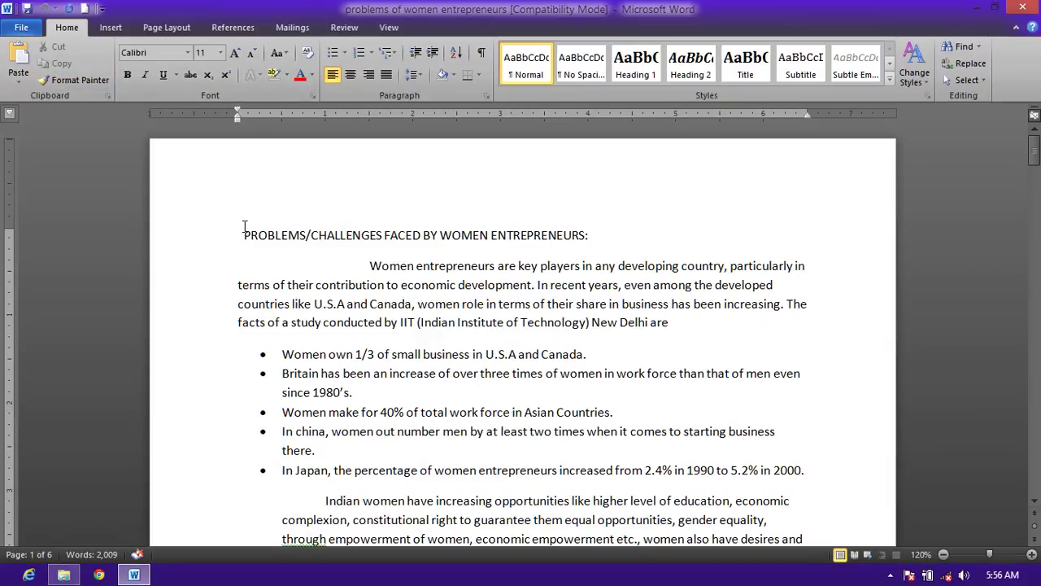
Browse the built-in header designs and the additional headers from Office.com.
click(110, 27)
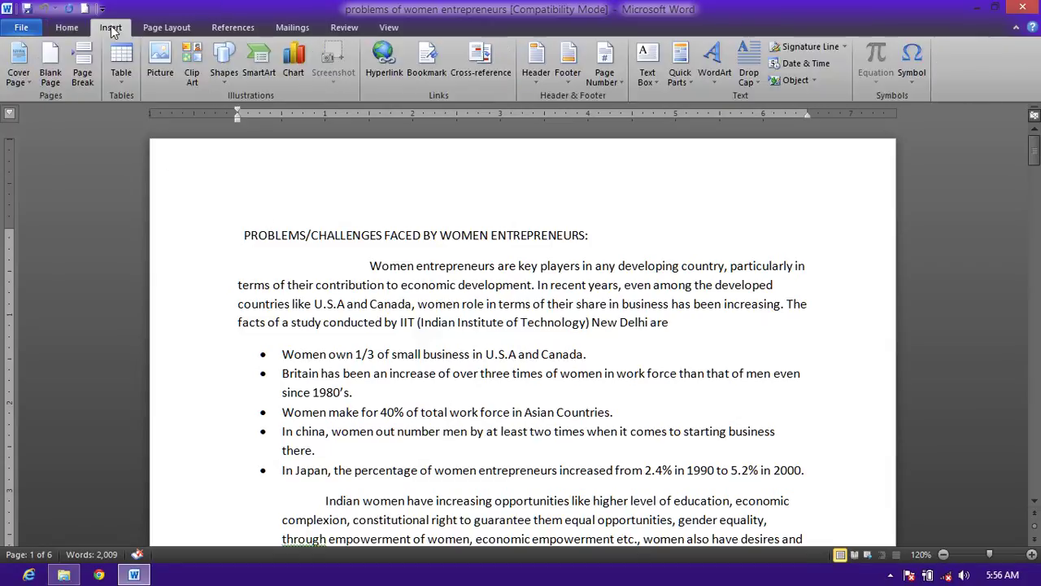
click(543, 78)
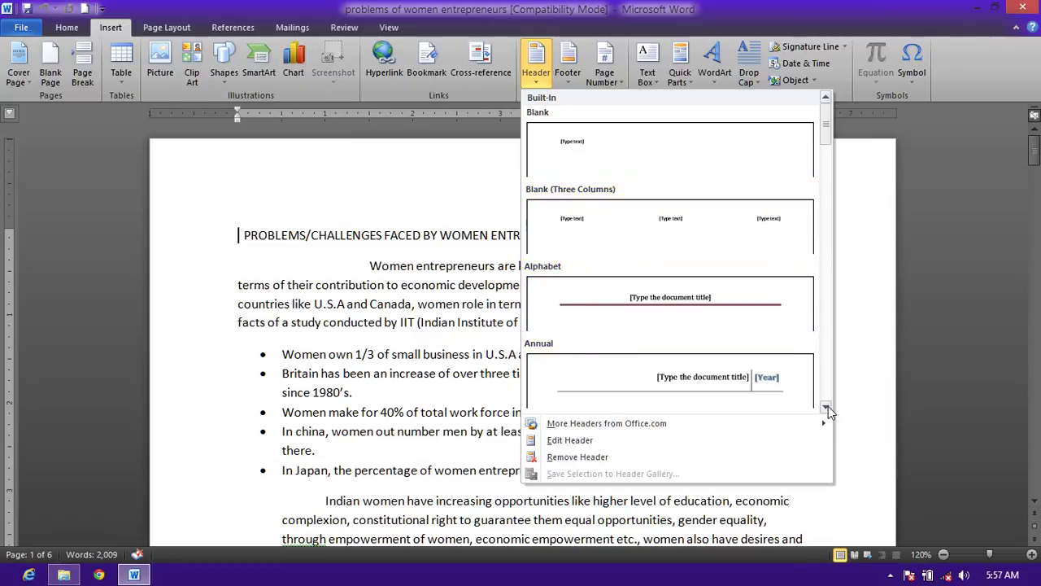
drag(826, 407, 826, 407)
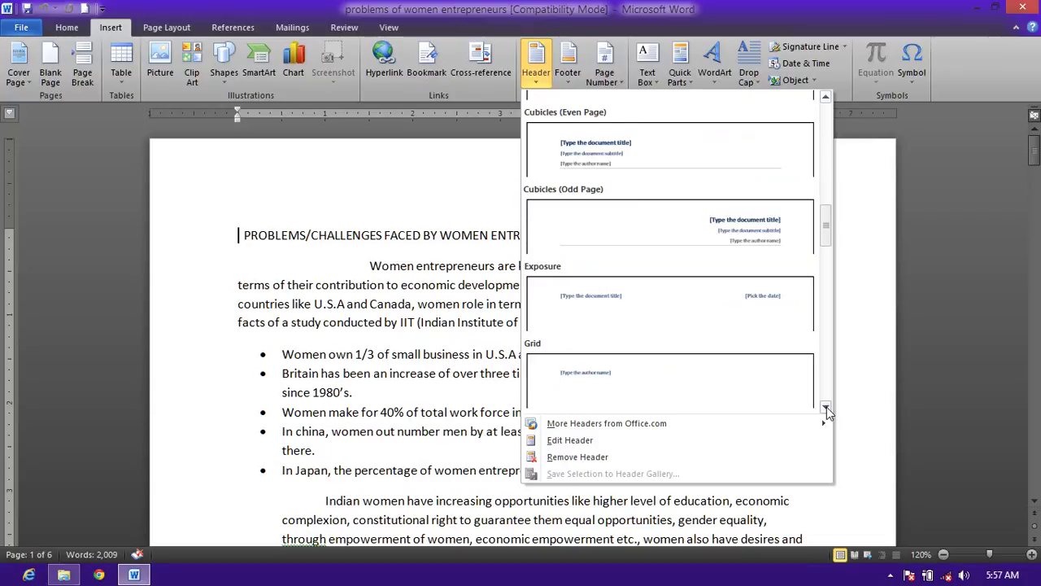
click(827, 407)
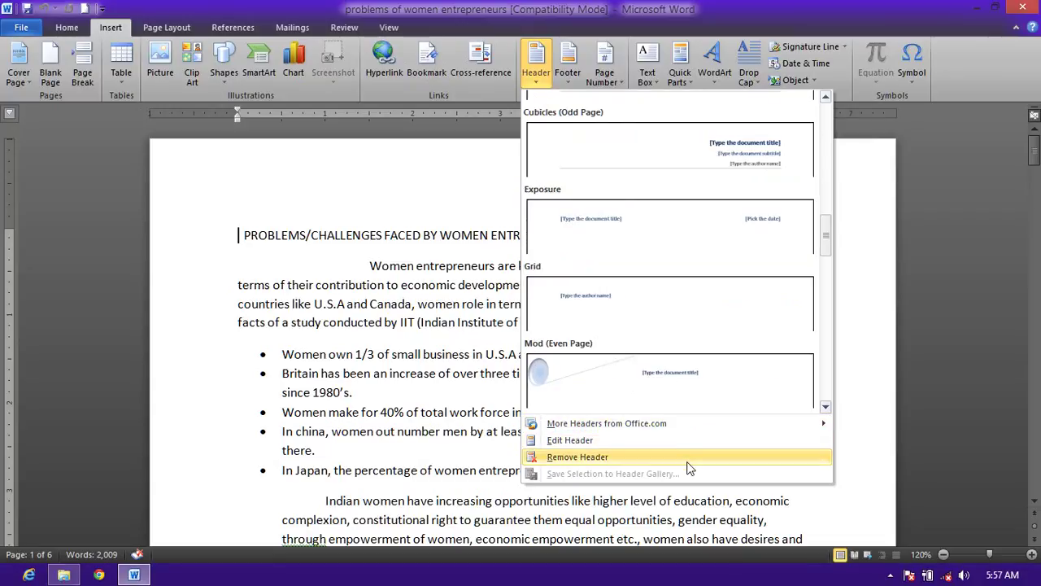
mouse_move(693, 427)
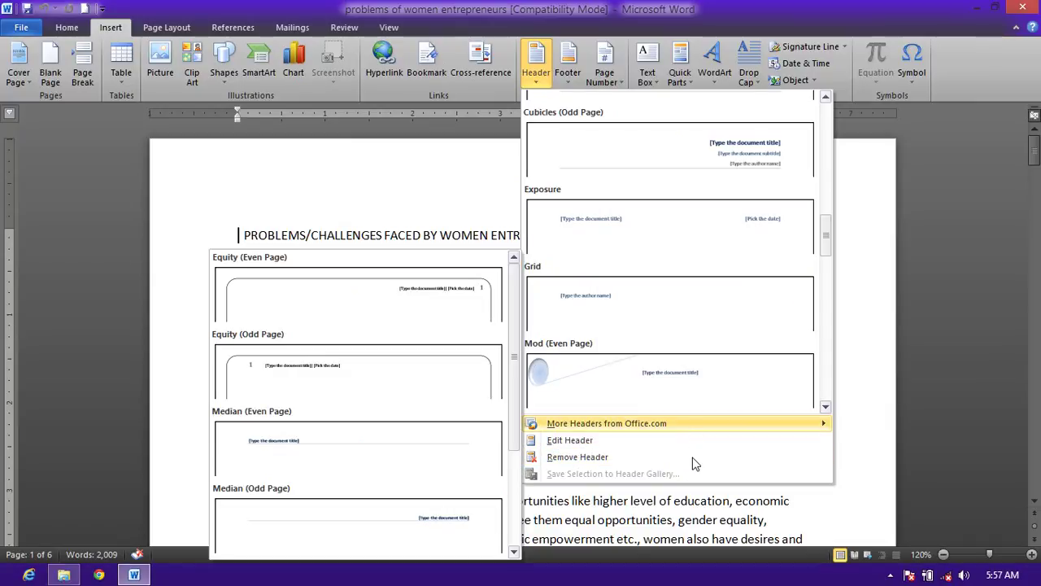
click(826, 407)
click(825, 407)
click(825, 406)
click(826, 406)
click(826, 407)
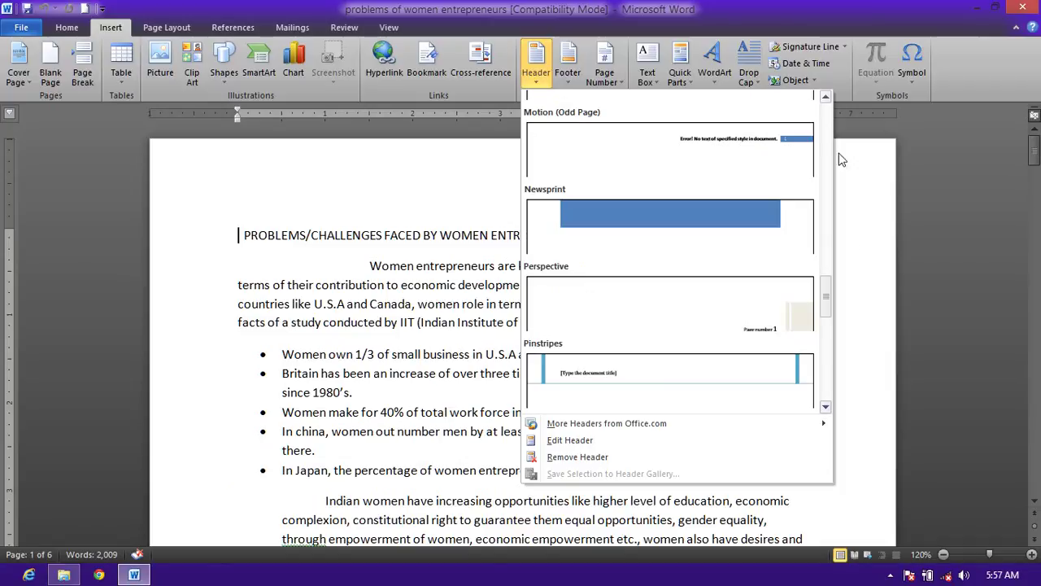
Insert the built-in Annual header design into the document.
click(826, 96)
click(826, 97)
click(826, 97)
click(825, 97)
click(825, 97)
click(826, 97)
click(826, 97)
click(826, 97)
click(825, 97)
click(826, 97)
click(825, 97)
click(825, 97)
click(826, 97)
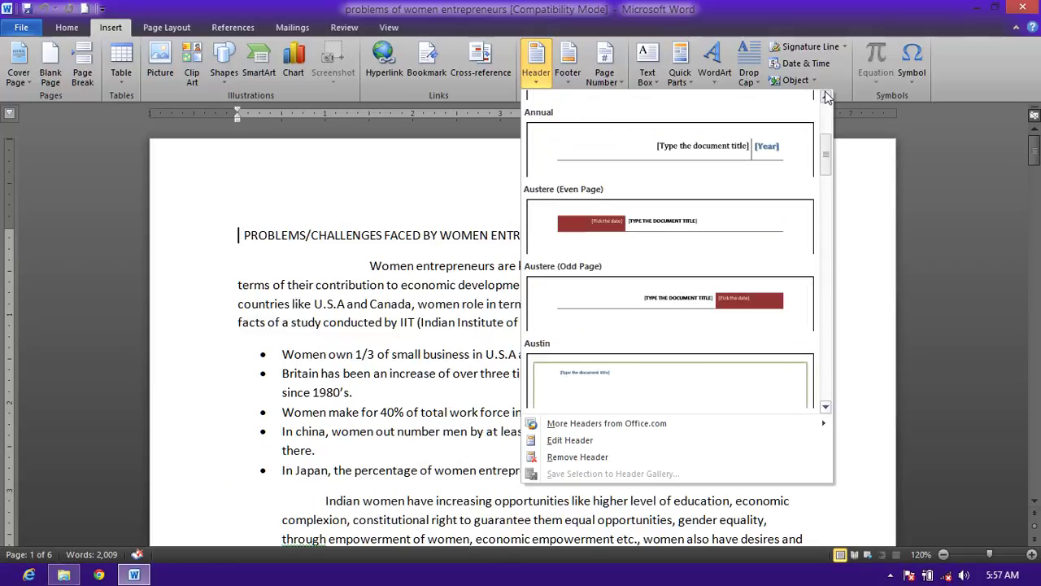
click(825, 97)
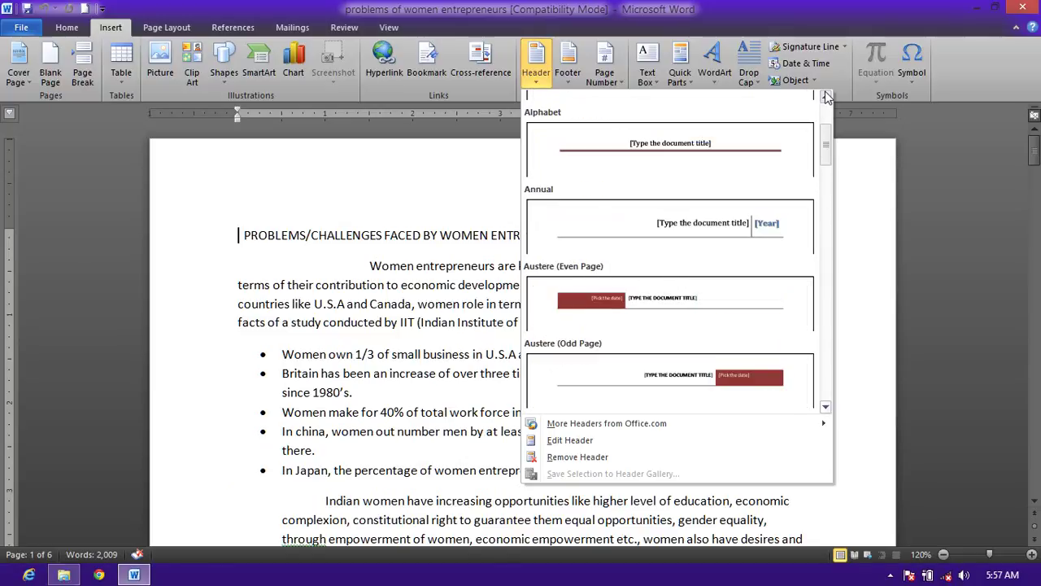
click(718, 222)
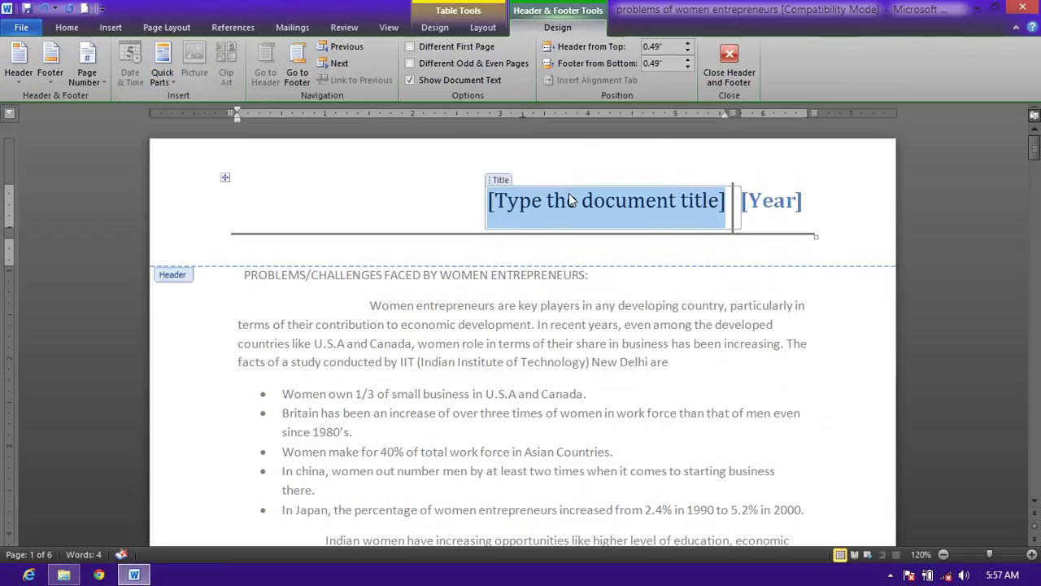
Set the year field in the page header to 2014.
click(740, 204)
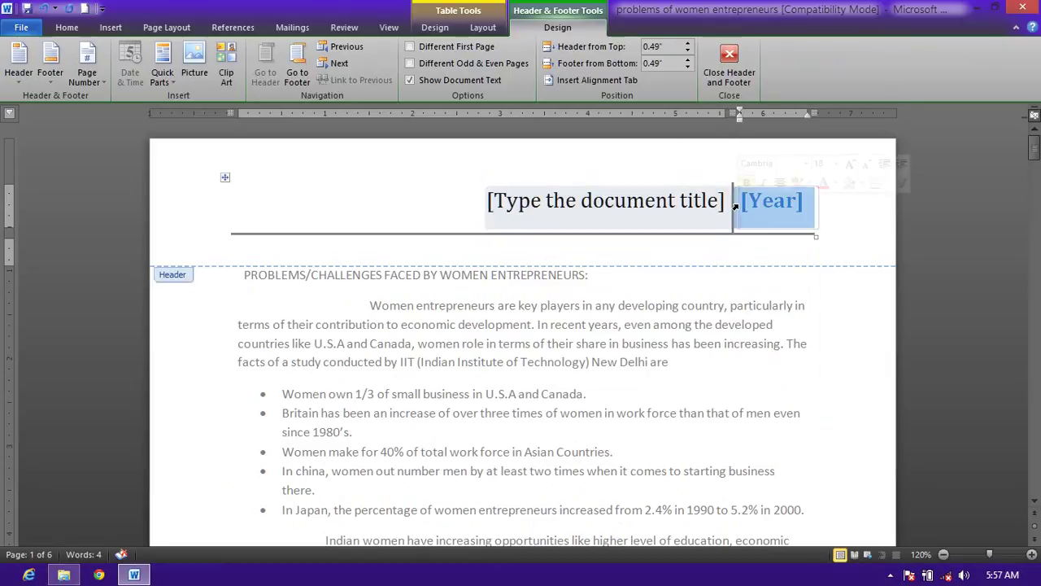
key(Delete)
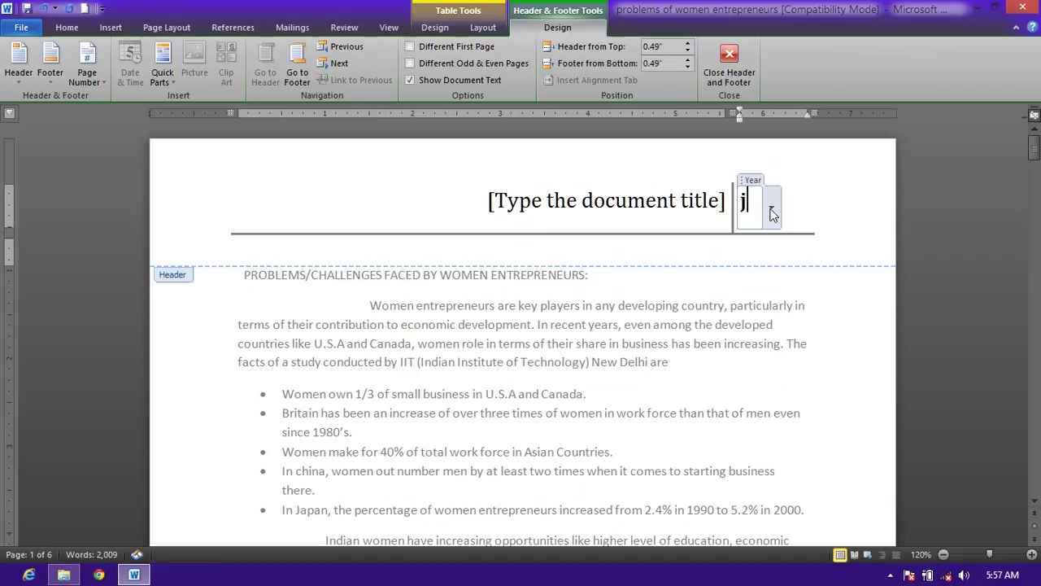
text(2)
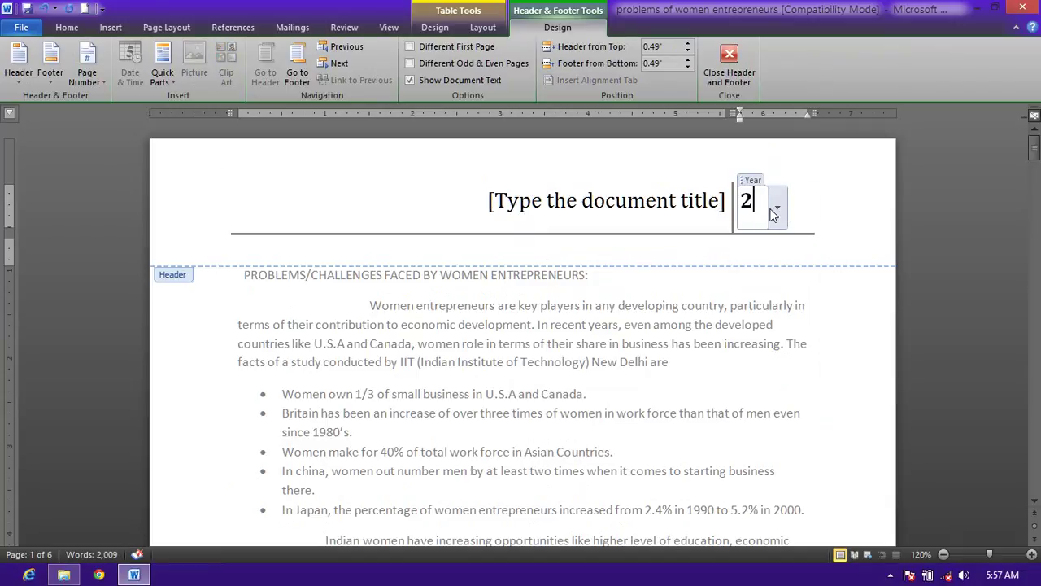
text(014)
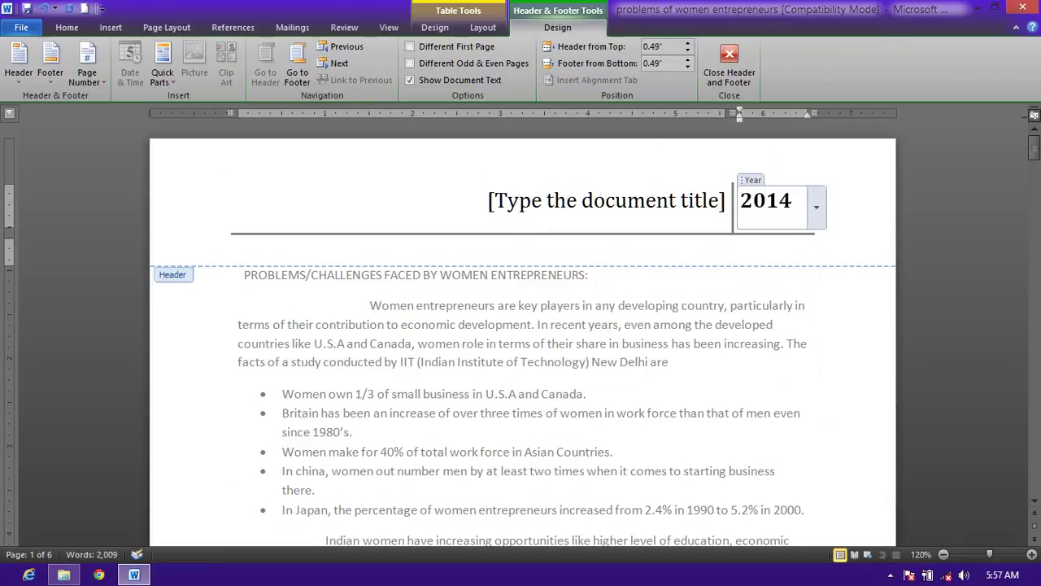
Fill in the header's document title placeholder with "Womens".
click(701, 217)
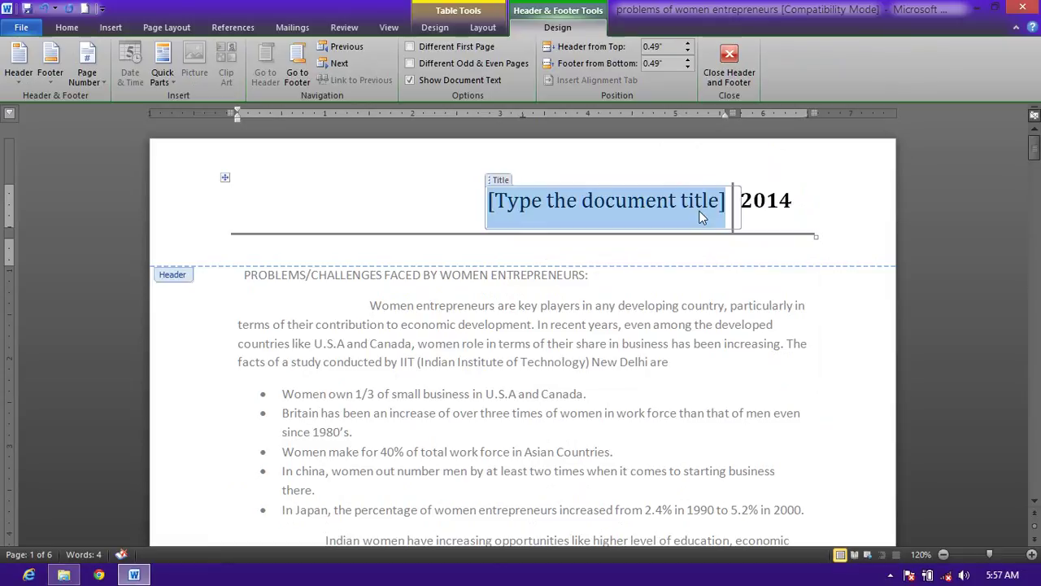
text(Wome)
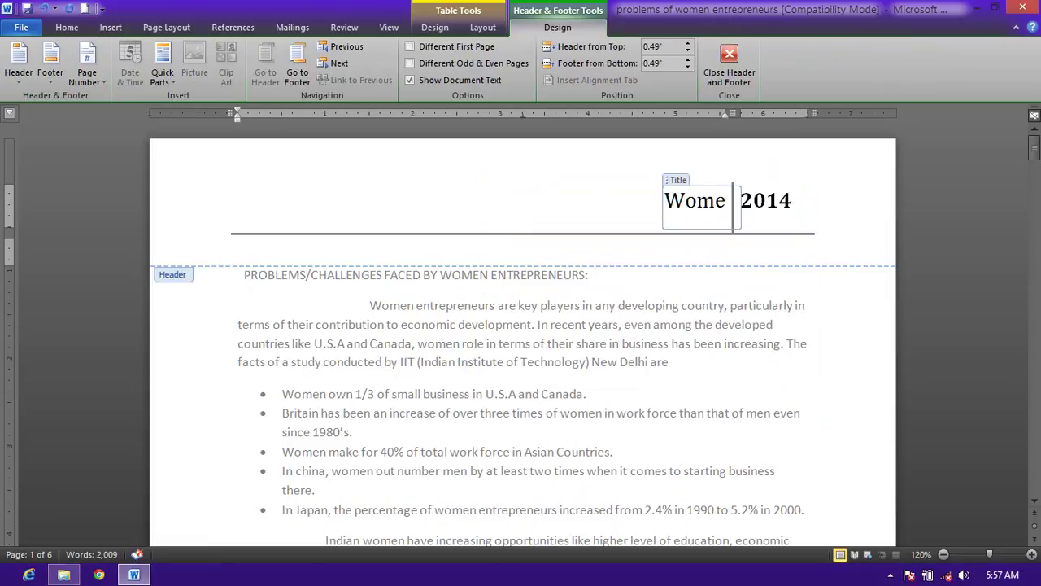
text(ns)
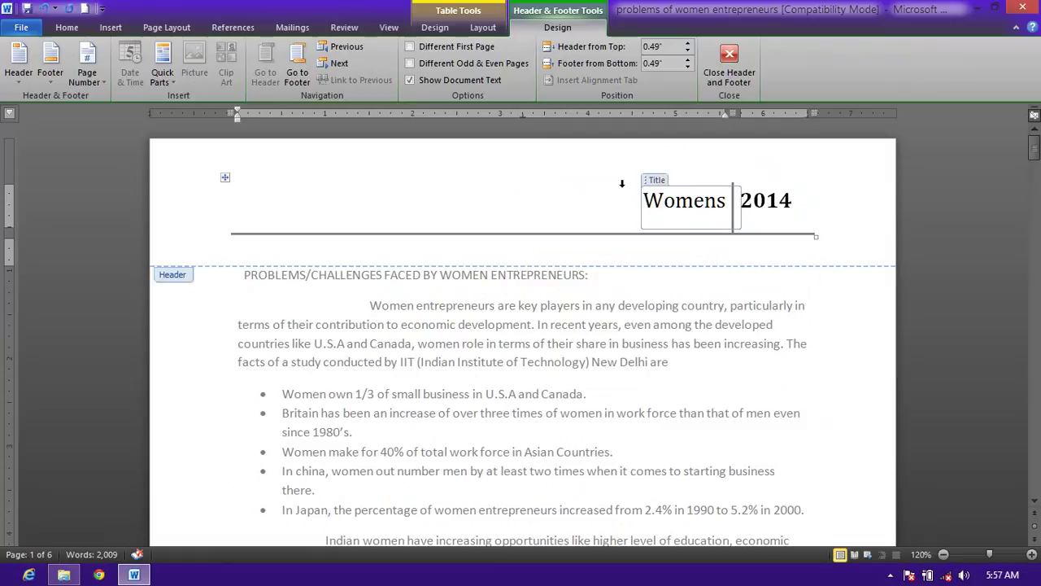
Open the existing page header for editing with the Edit Header command.
click(110, 28)
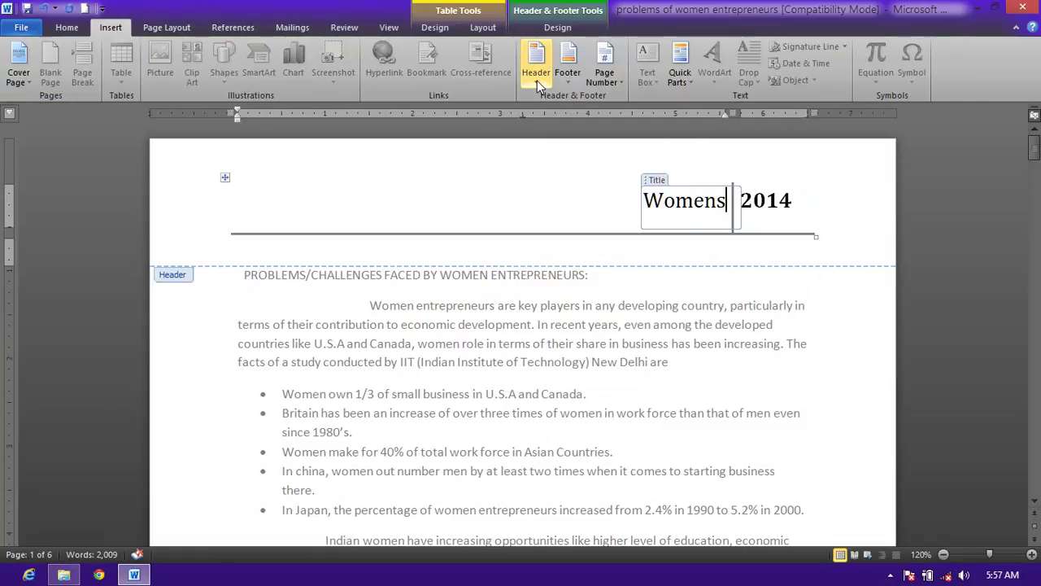
click(537, 81)
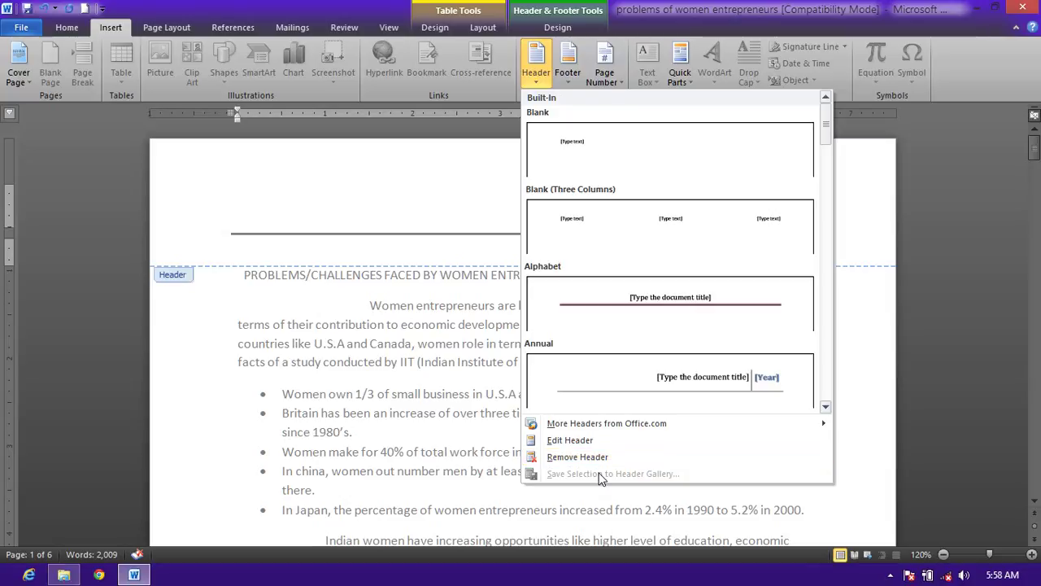
click(602, 444)
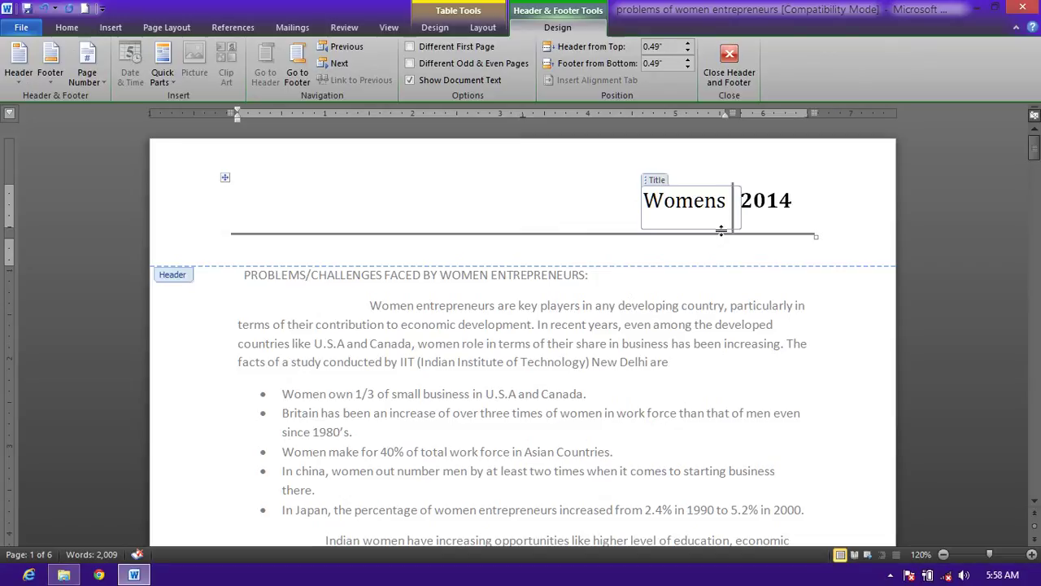
click(111, 28)
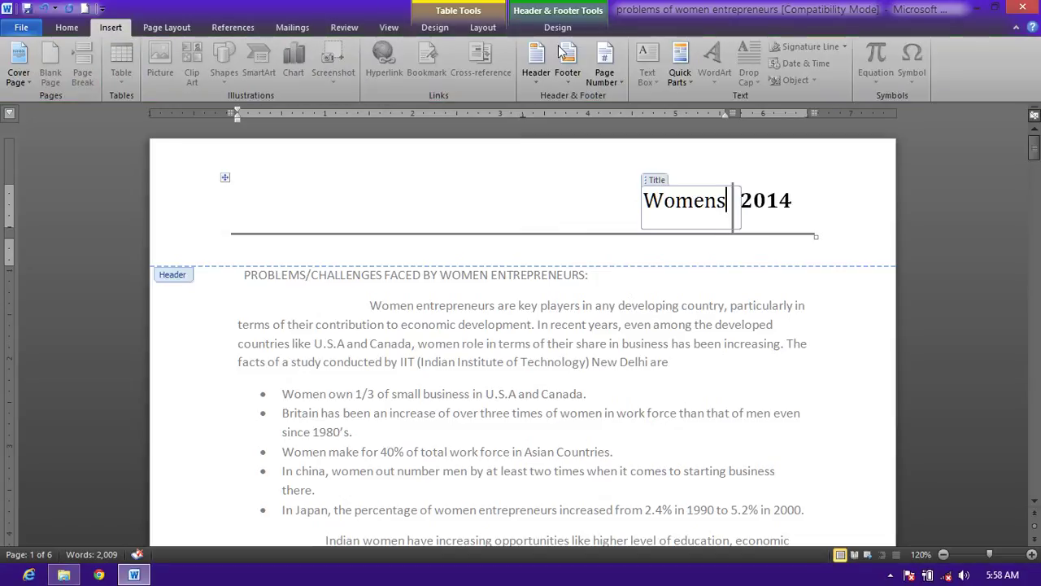
click(540, 81)
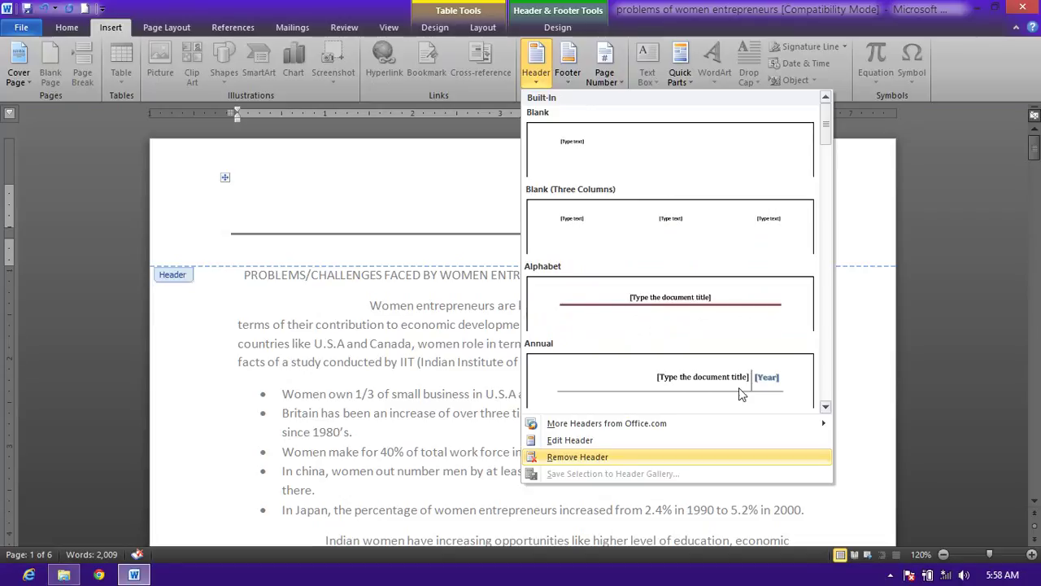
click(867, 350)
click(726, 220)
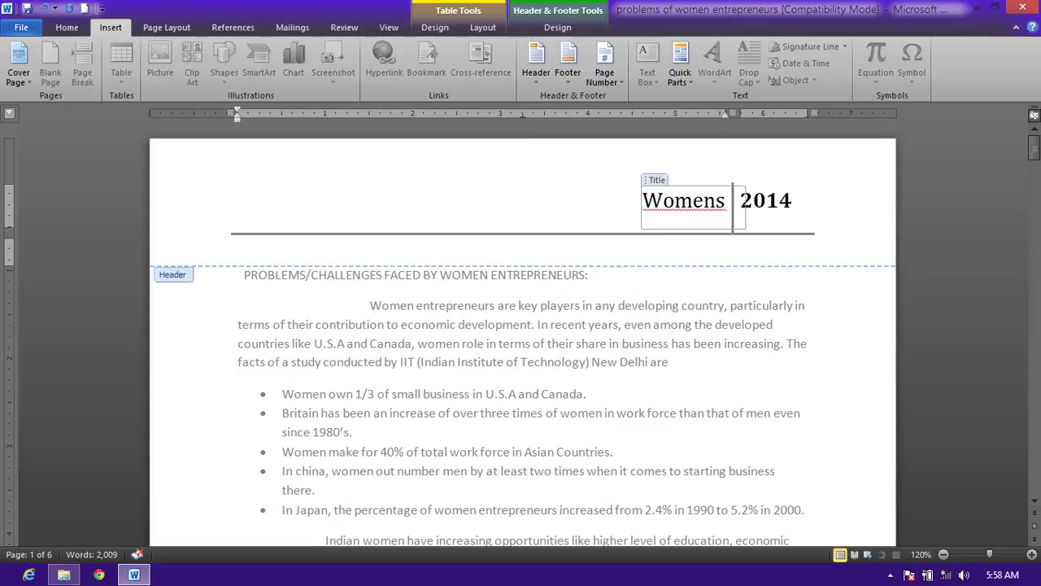